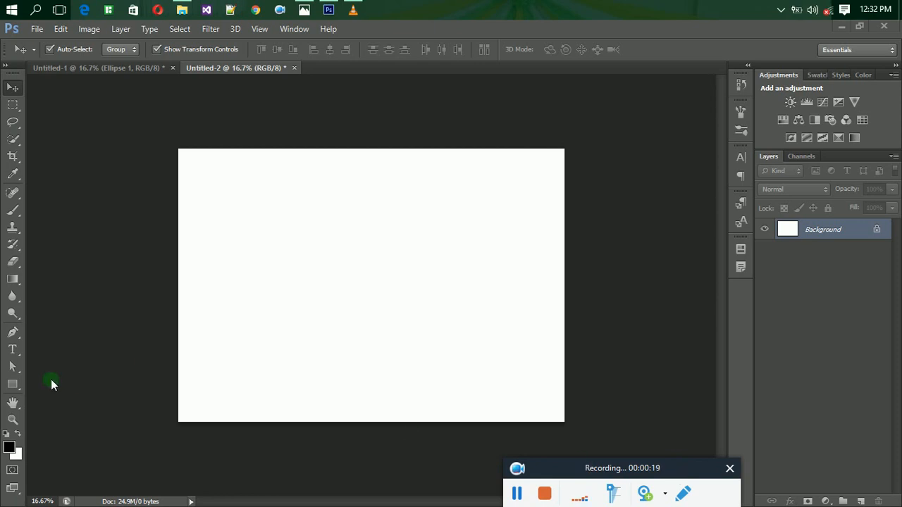
- Activate the Custom Shape tool and replace its current shape presets with the All set
click(12, 386)
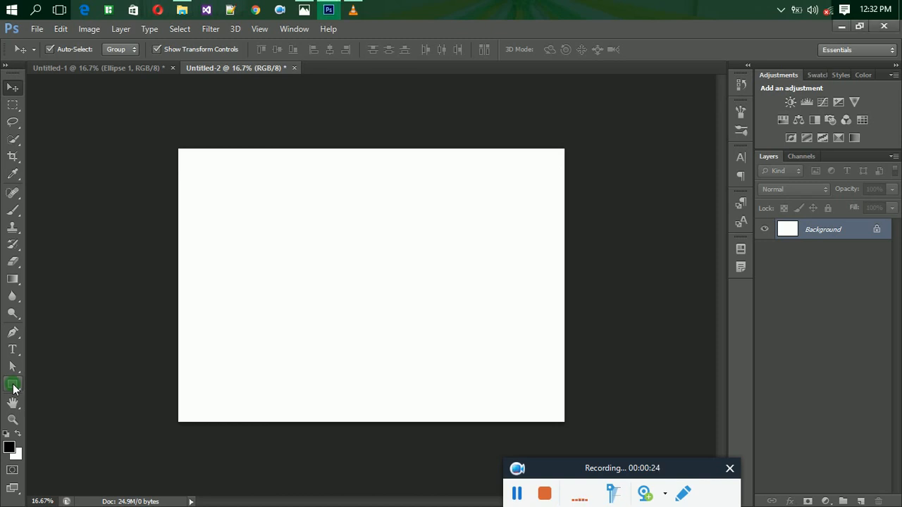
click(13, 386)
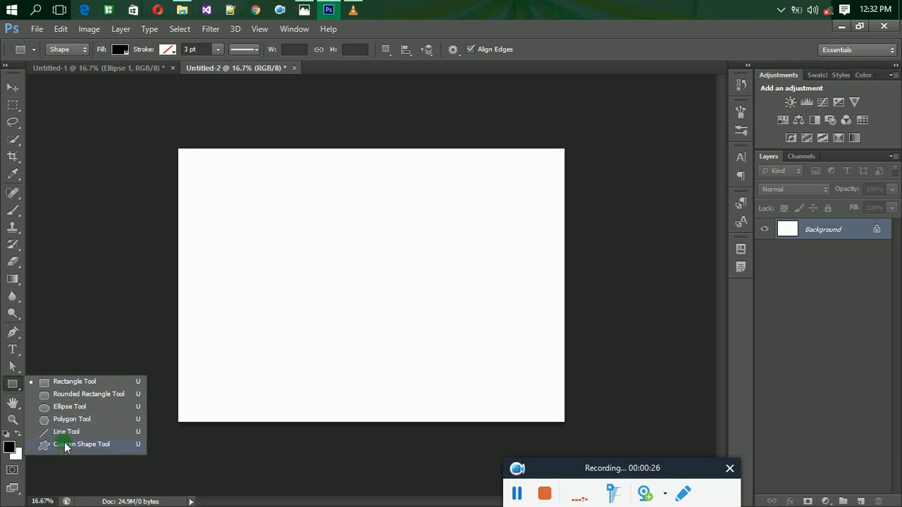
click(64, 444)
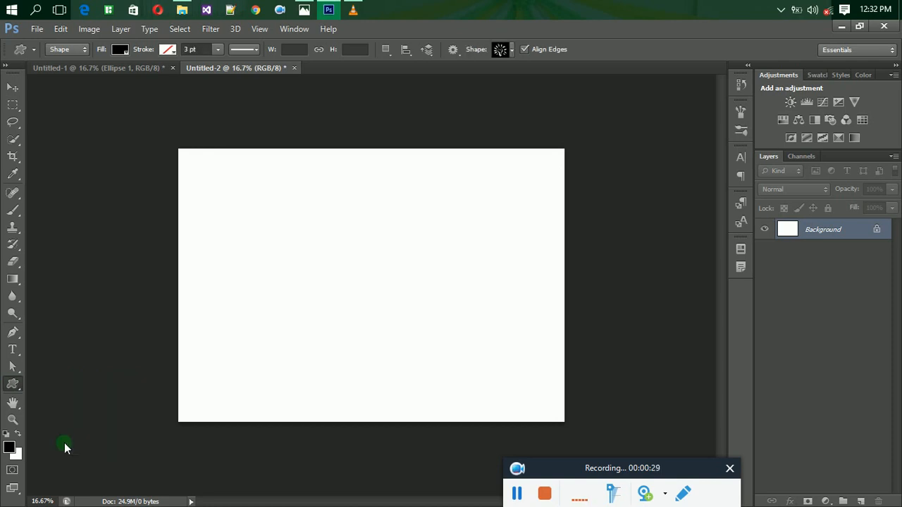
click(513, 50)
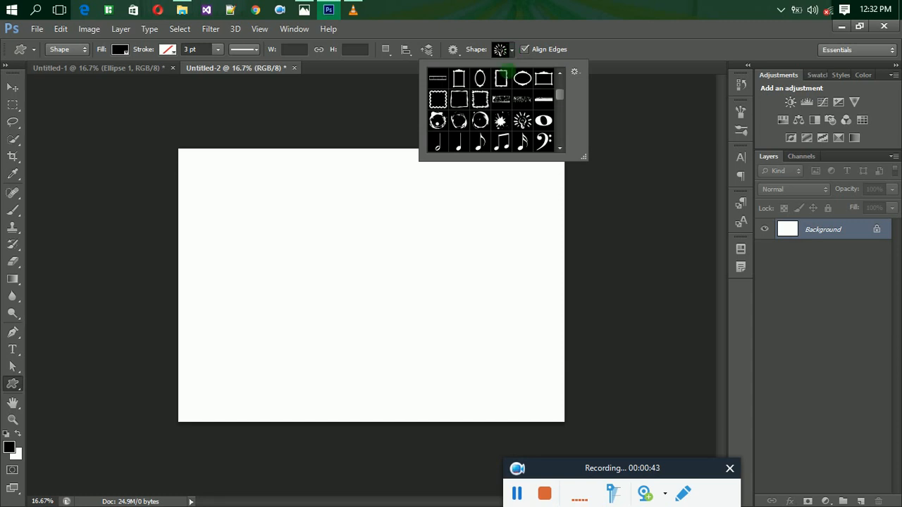
click(575, 72)
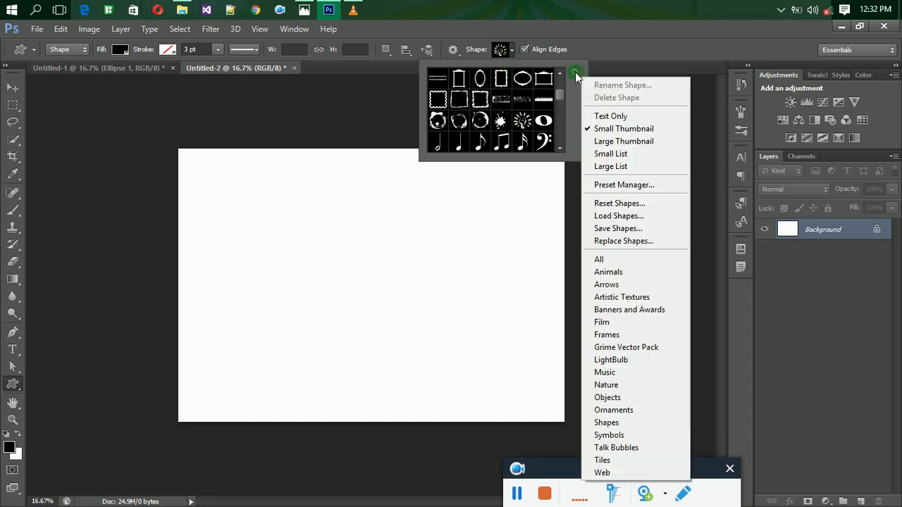
click(600, 258)
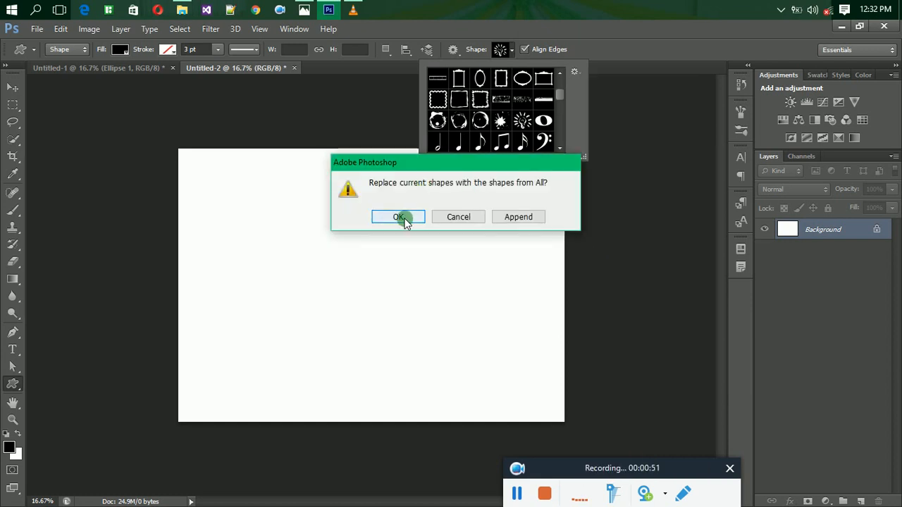
click(405, 215)
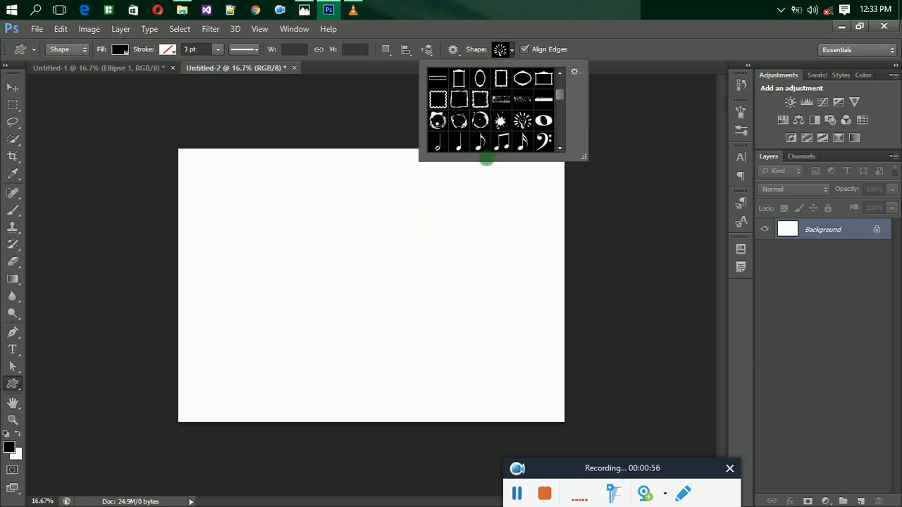
- Draw an ornate horizontal oval frame about 727 by 510 px in the upper-left area of the canvas
click(523, 80)
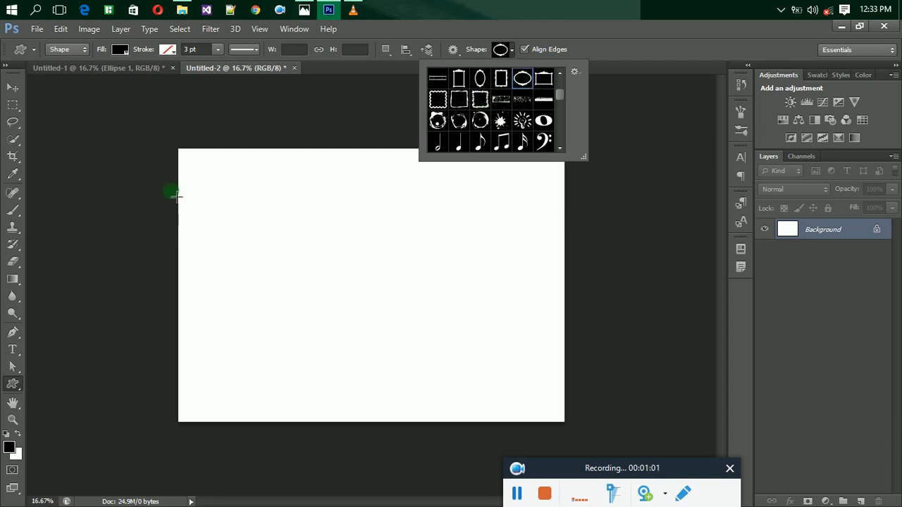
drag(226, 178, 303, 230)
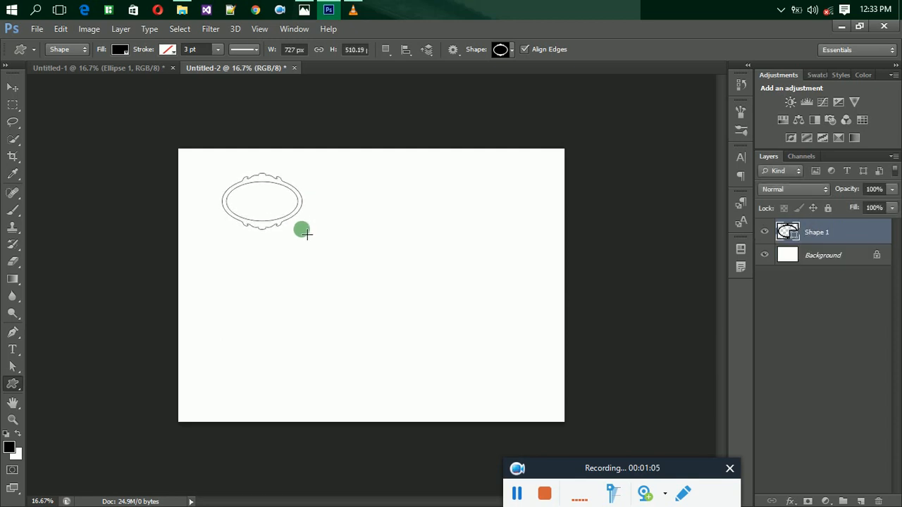
- Draw a trophy custom shape about 661 by 618 px in the canvas's upper-right area, beside the oval frame
click(503, 50)
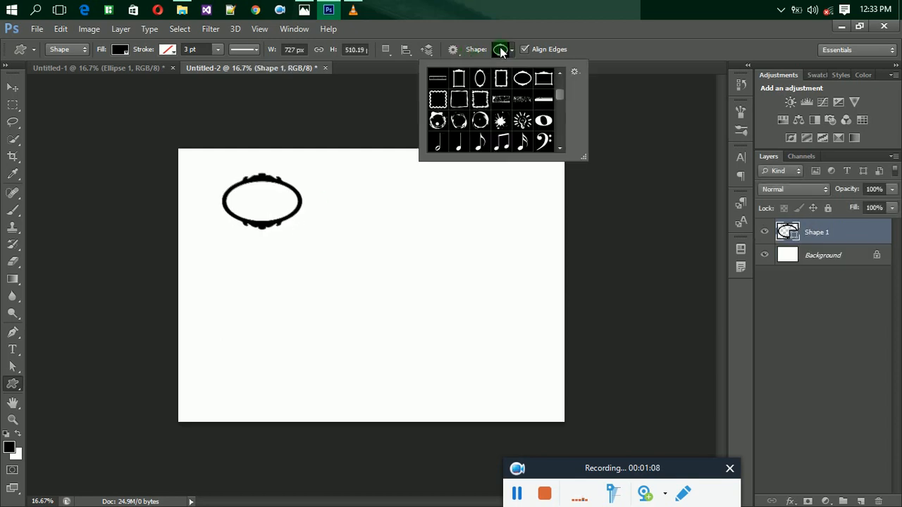
click(561, 74)
click(561, 74)
click(560, 73)
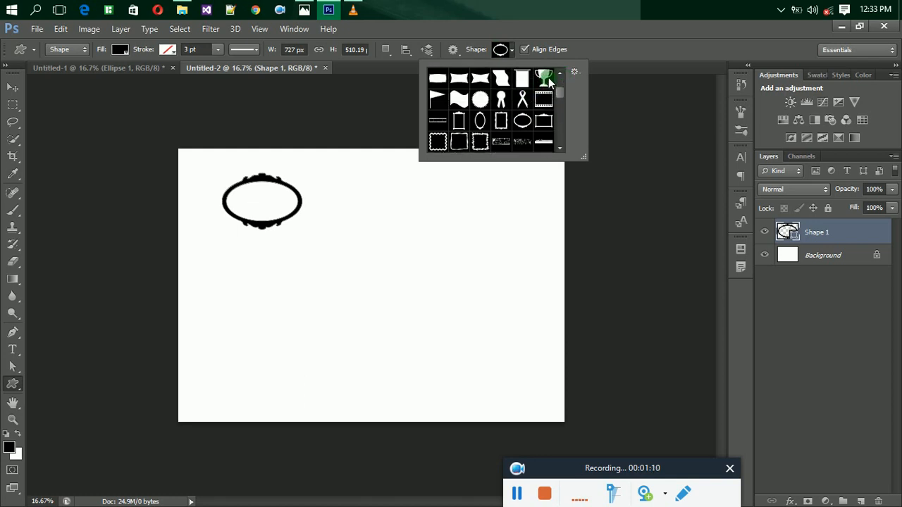
click(549, 82)
click(399, 178)
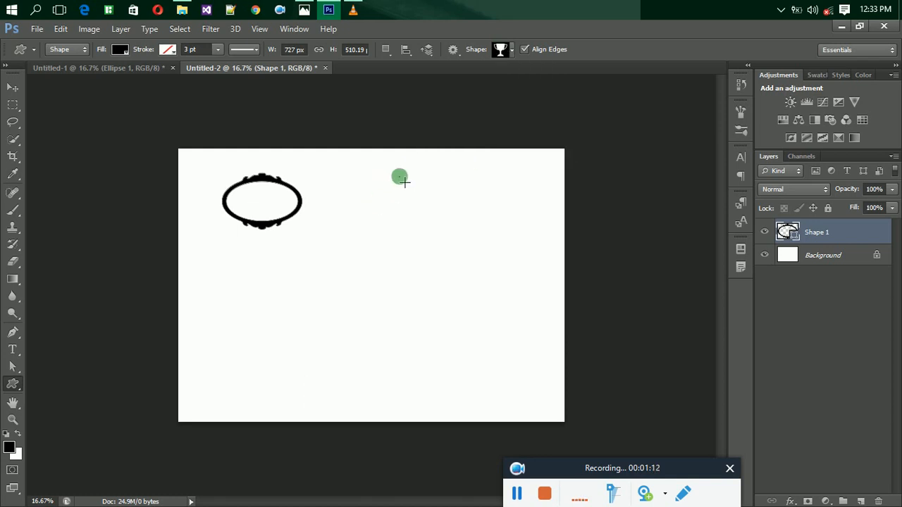
drag(399, 178, 470, 244)
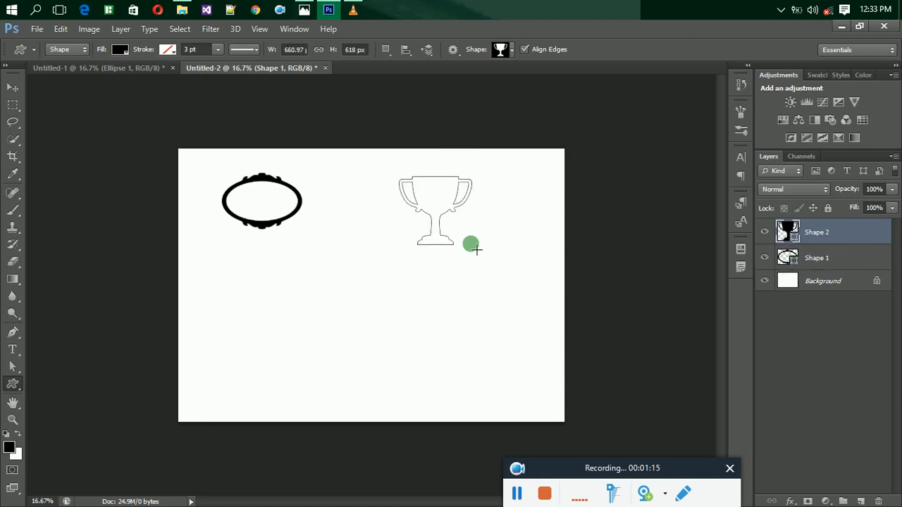
- Draw a rabbit custom shape about 588 by 636 px below and between the frame and trophy, and fill it yellow
click(510, 51)
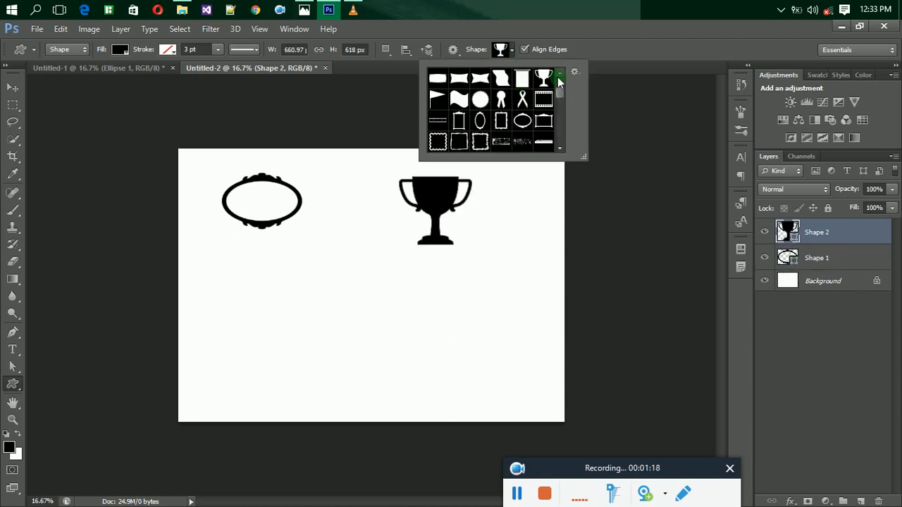
scroll(557, 81, up, 6)
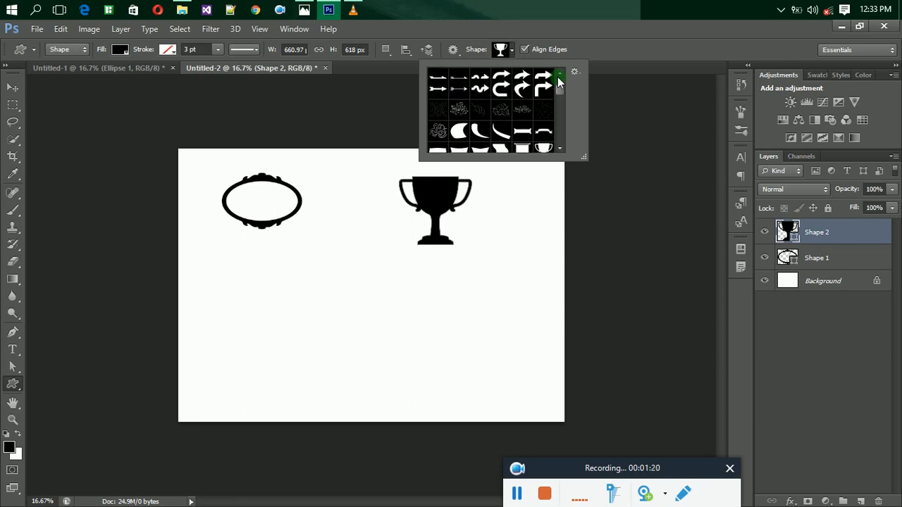
scroll(557, 81, up, 5)
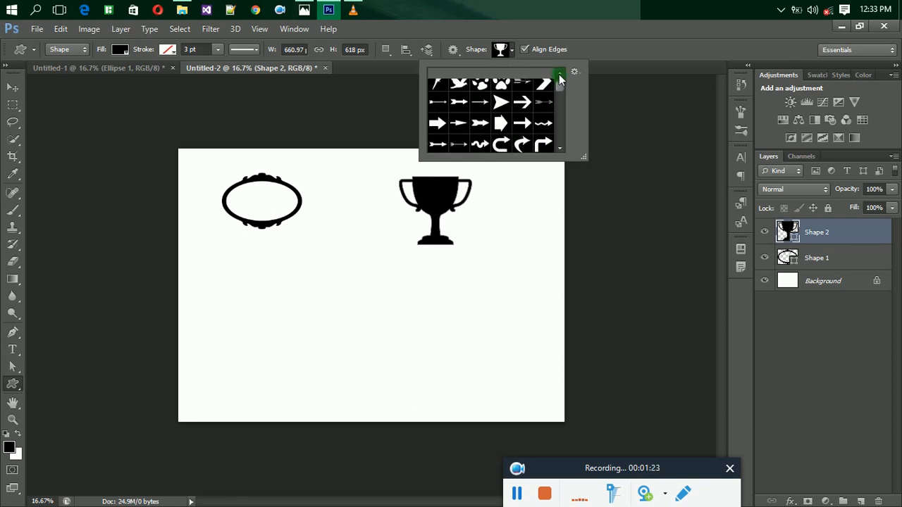
scroll(559, 78, up, 4)
click(545, 81)
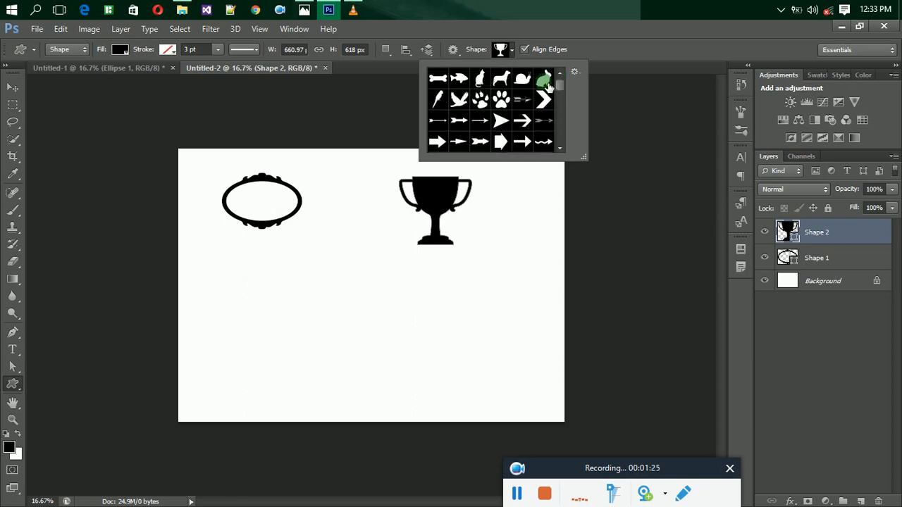
click(331, 256)
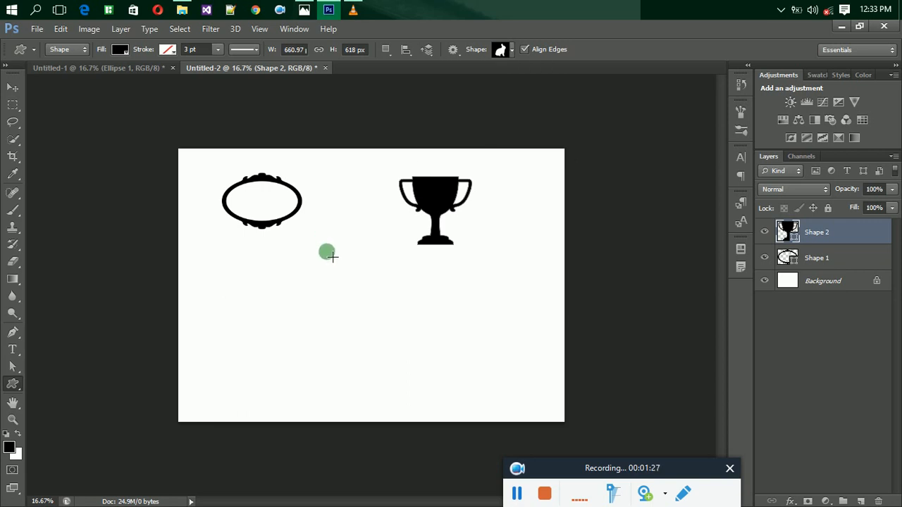
drag(331, 256, 396, 326)
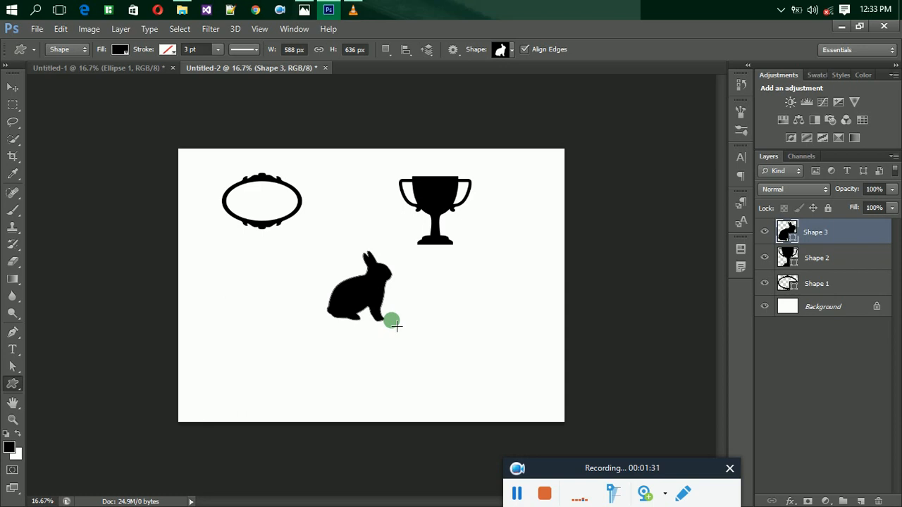
click(120, 50)
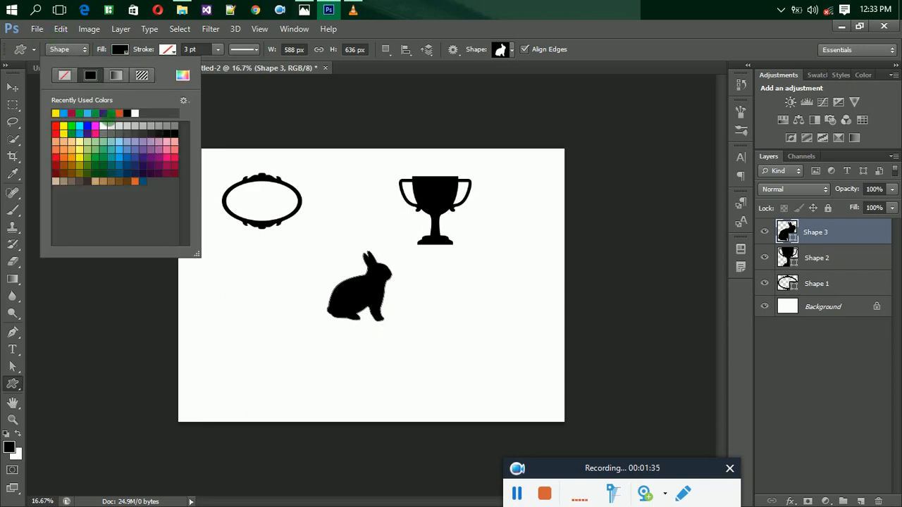
click(63, 125)
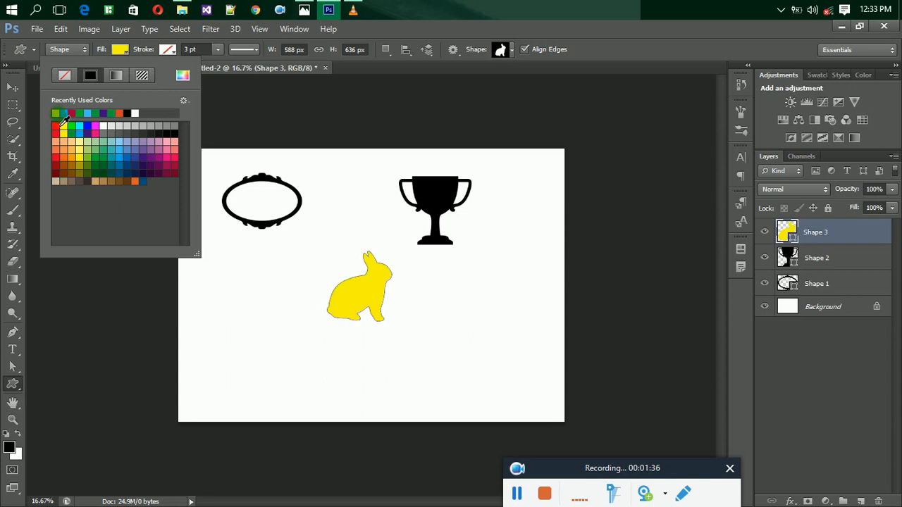
- Change the fill color of the trophy on layer Shape 2 to green
click(826, 259)
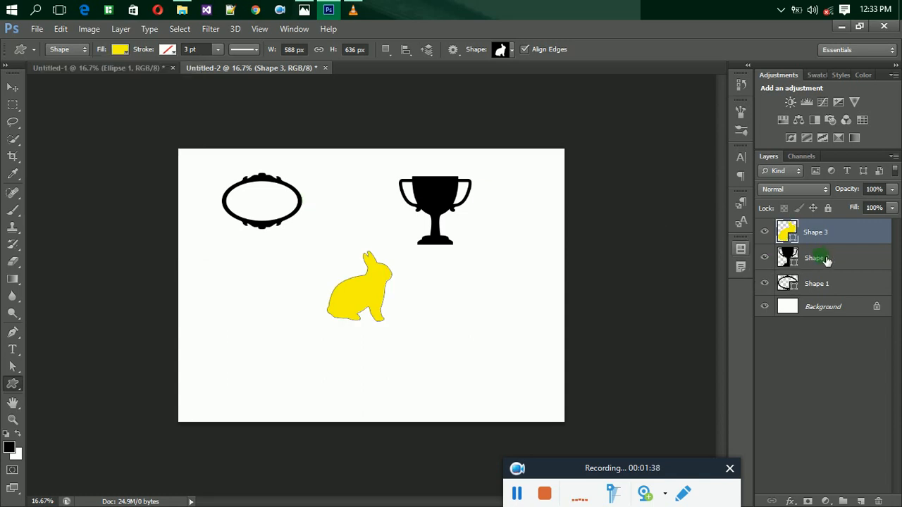
click(826, 259)
click(120, 50)
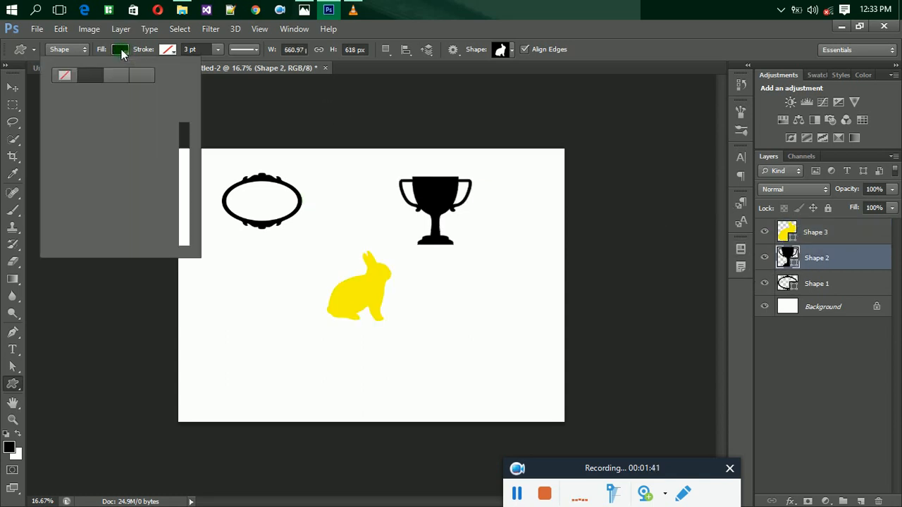
click(117, 138)
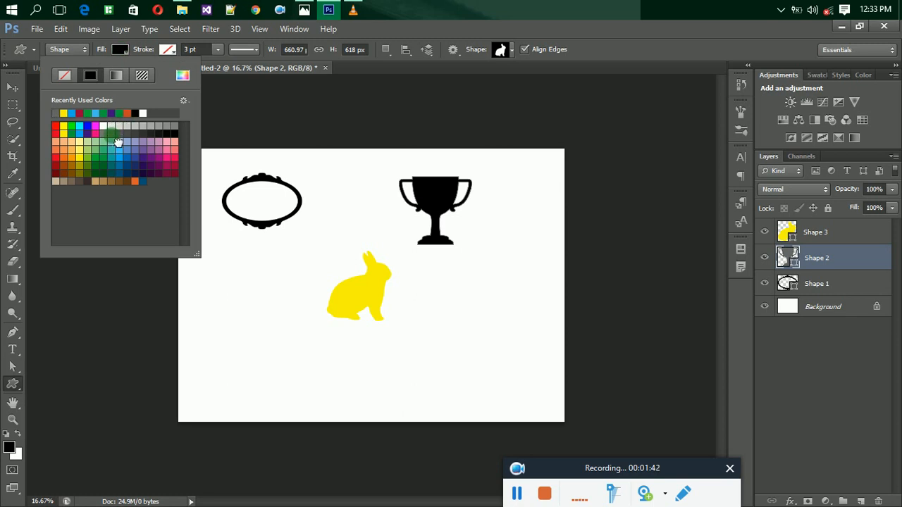
click(107, 165)
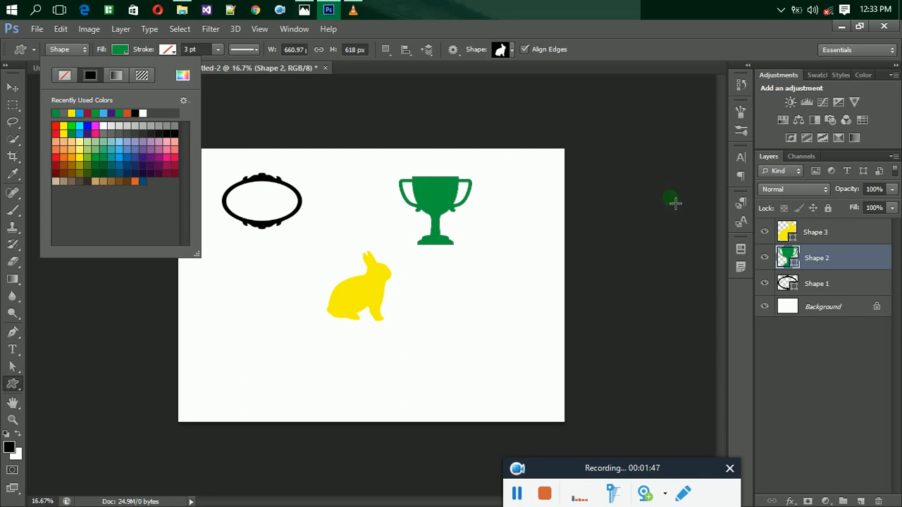
- Change the fill color of the oval frame on layer Shape 1 to dark magenta red
click(803, 281)
click(815, 283)
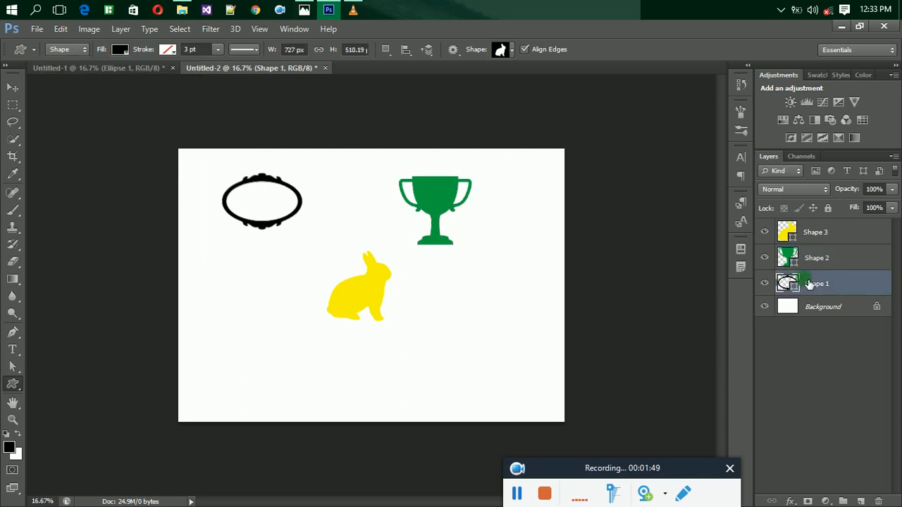
click(67, 50)
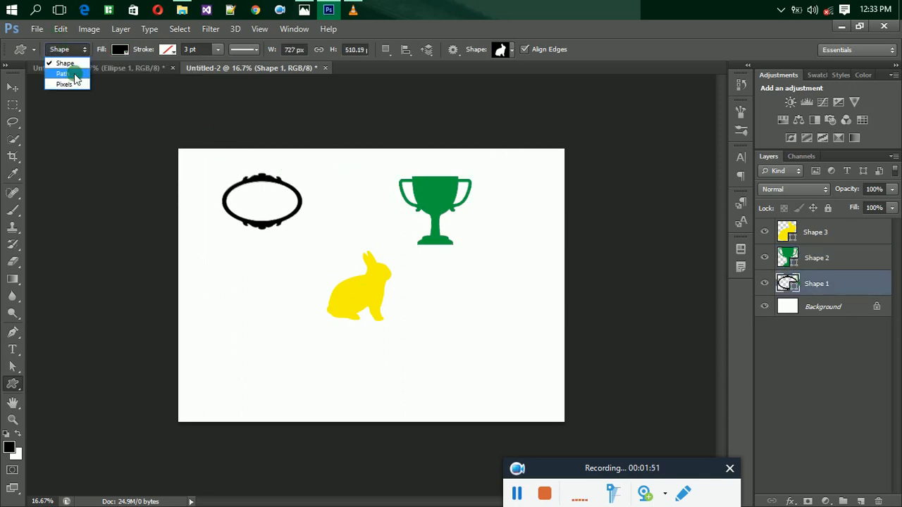
click(125, 51)
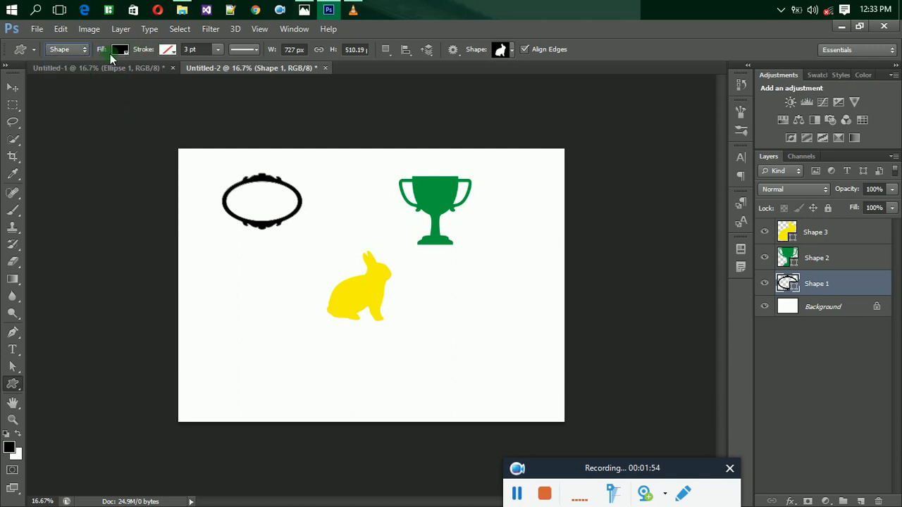
click(118, 52)
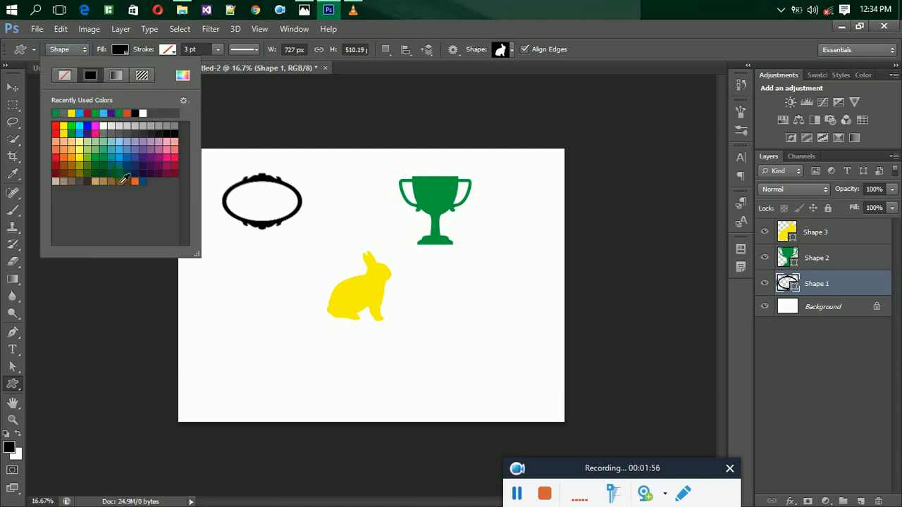
click(143, 172)
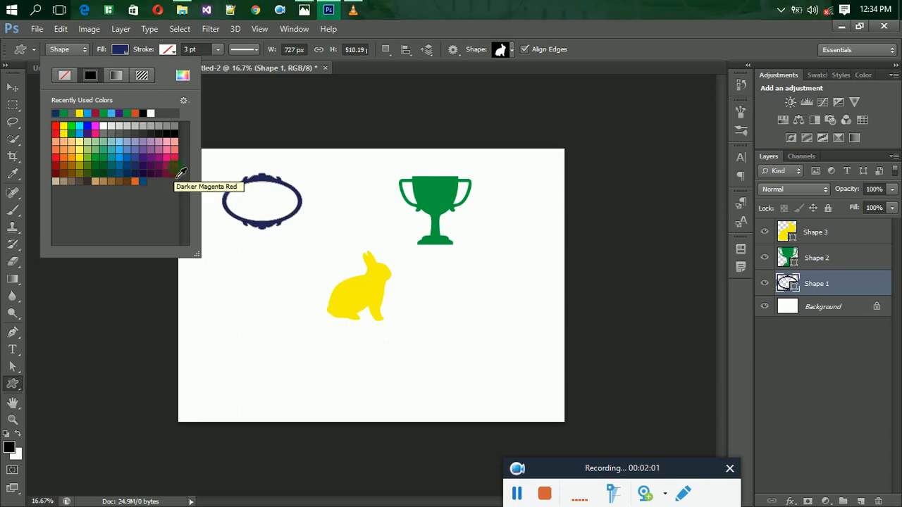
click(174, 166)
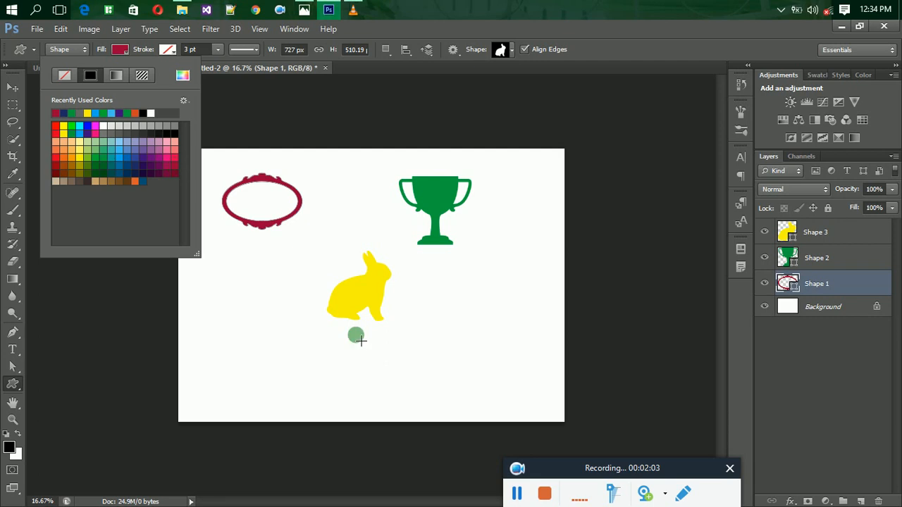
click(118, 50)
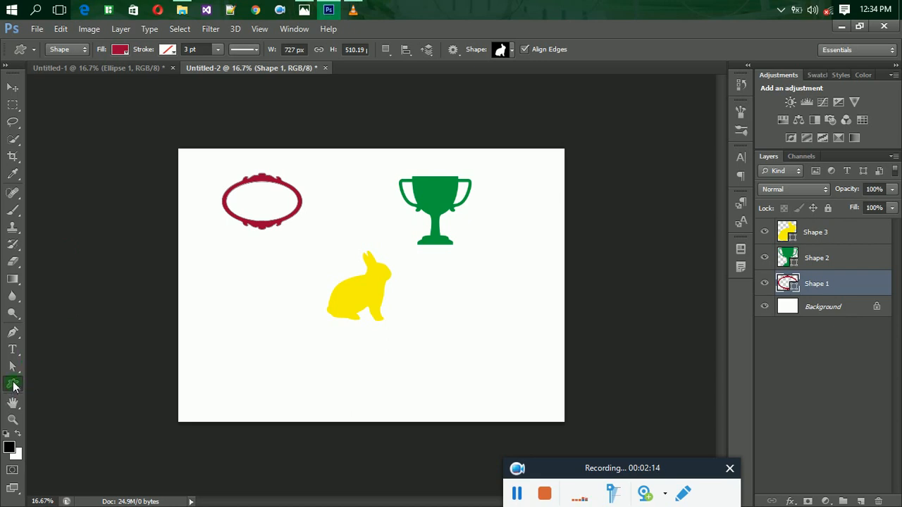
- Draw two thin horizontal rectangles below the rabbit, the upper about 2559 by 16 px and the lower about 2547 by 13 px
right_click(14, 386)
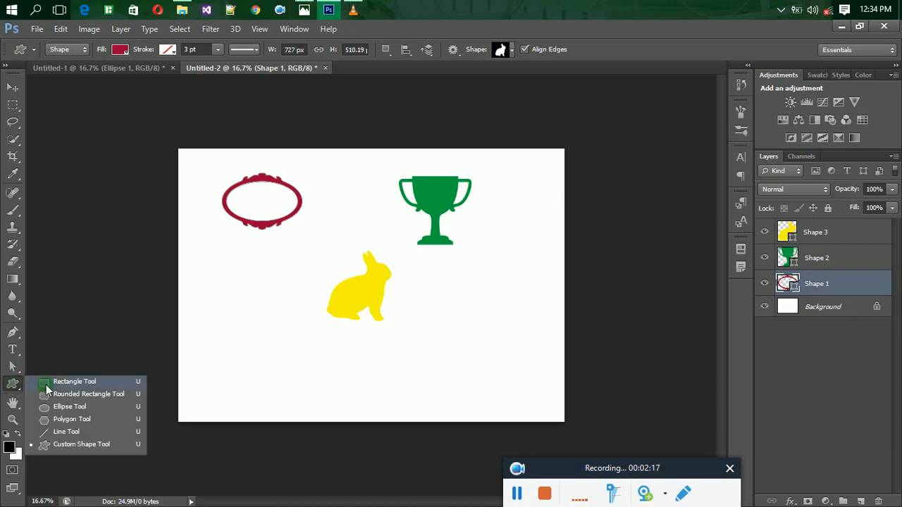
click(70, 382)
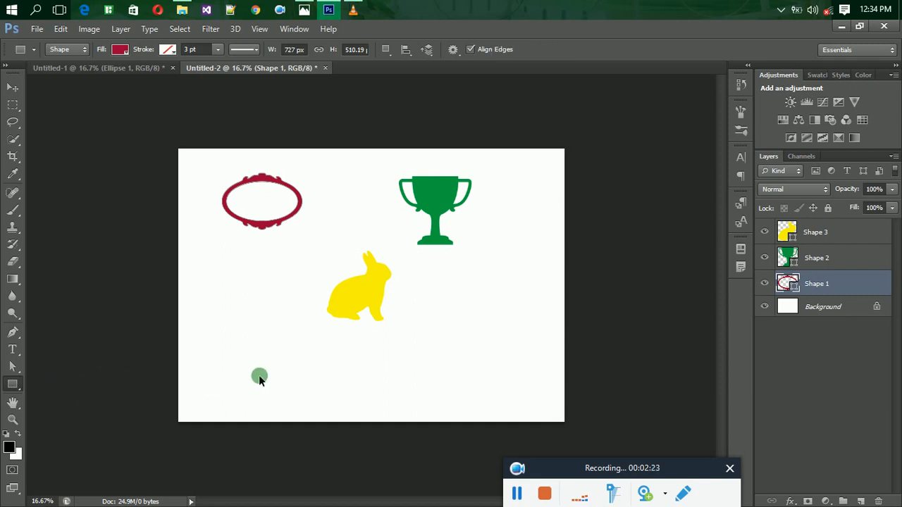
key(ctrl+plus)
key(ctrl+plus)
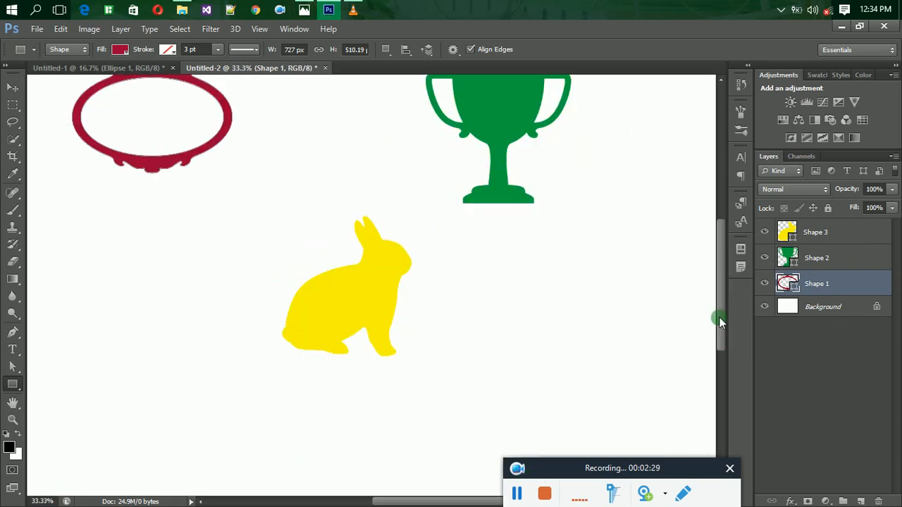
drag(719, 317, 724, 362)
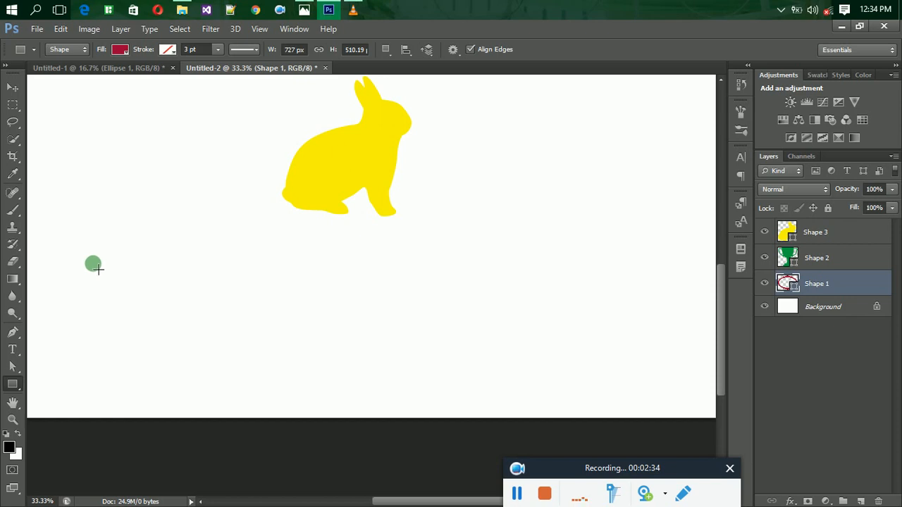
drag(99, 268, 661, 266)
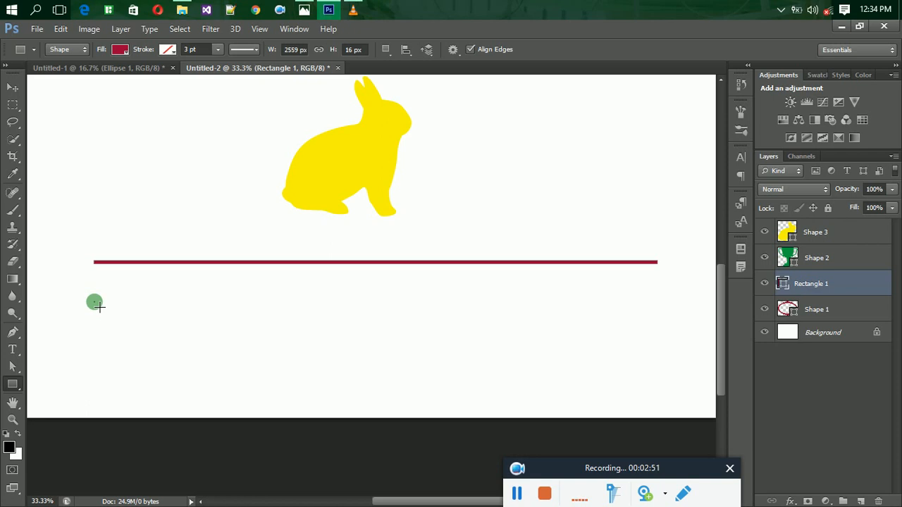
drag(95, 304, 658, 308)
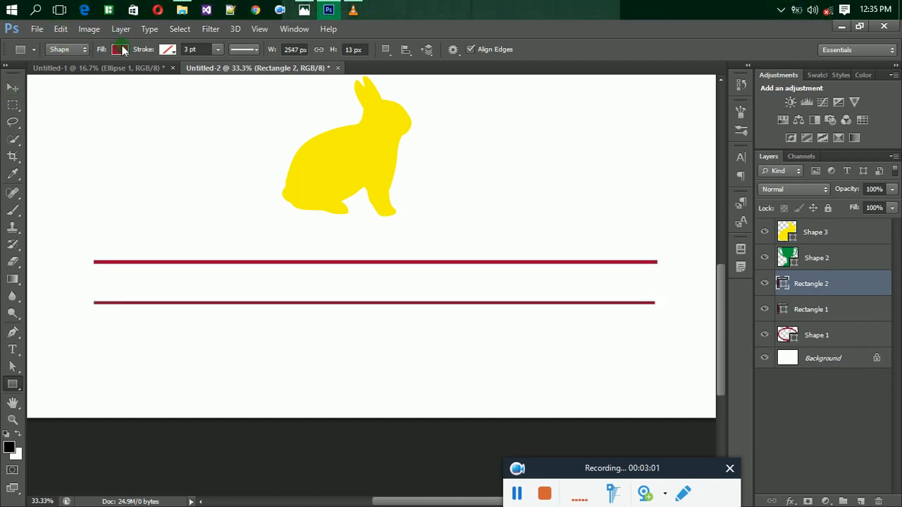
- Change the fill color of the lower thin rectangle to green and of the upper thin rectangle to blue
click(120, 53)
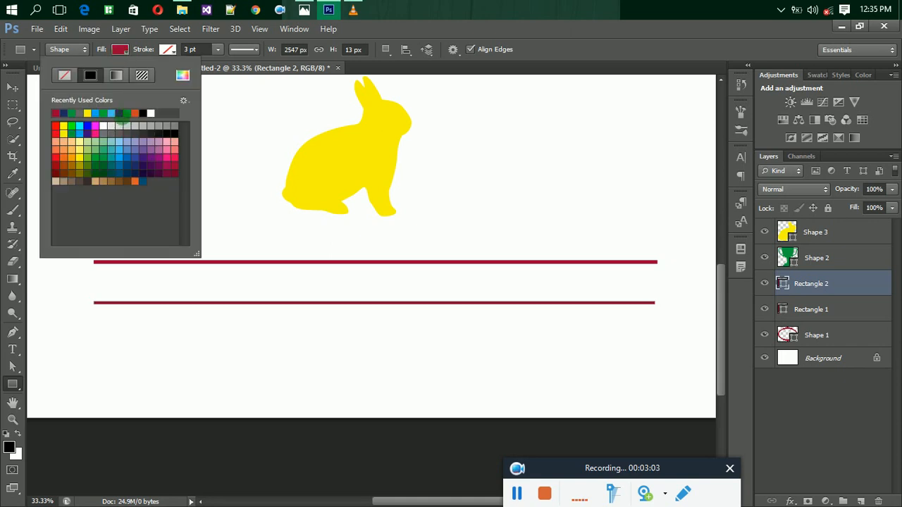
click(126, 114)
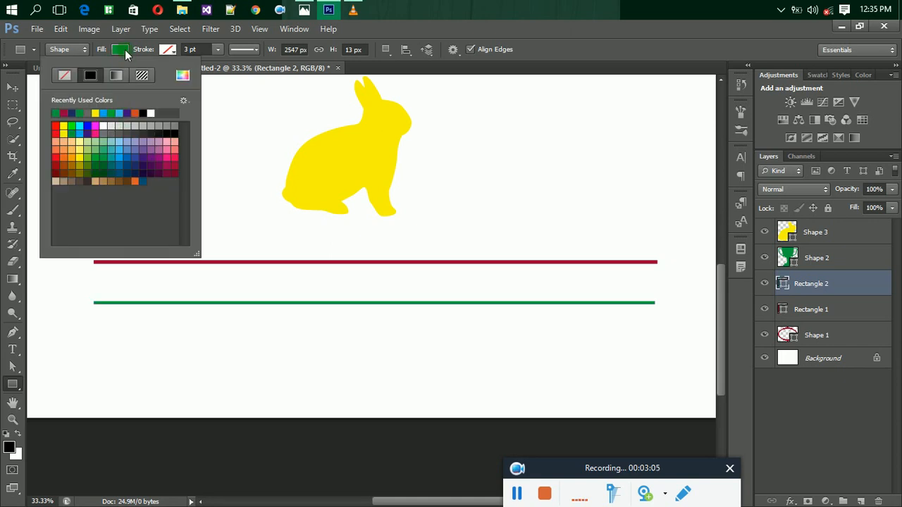
click(807, 315)
click(808, 317)
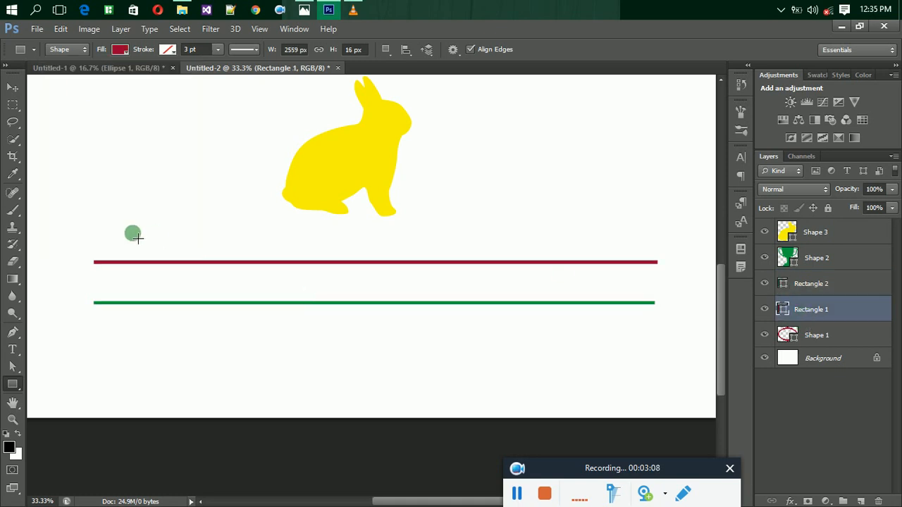
click(122, 48)
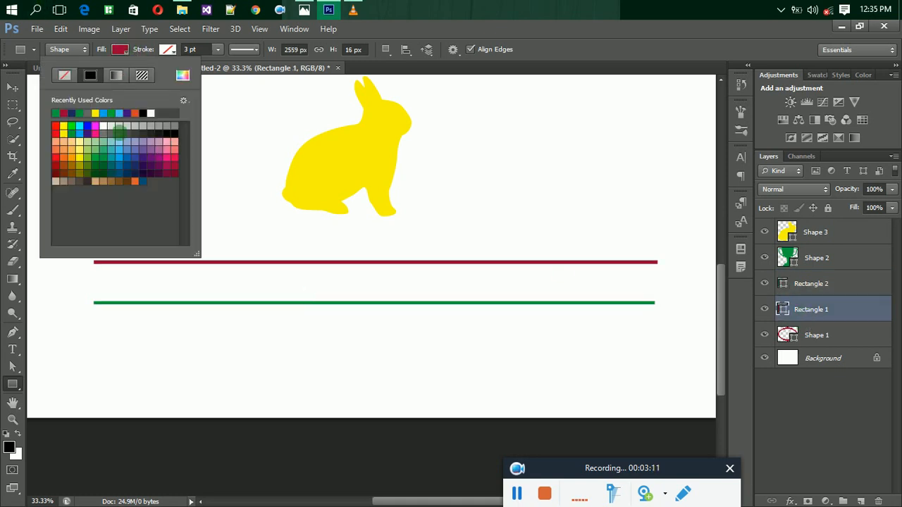
click(127, 172)
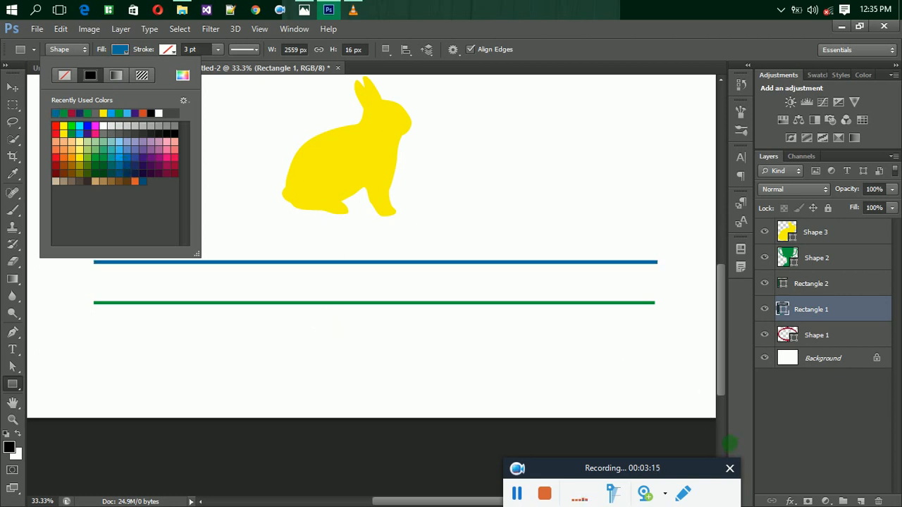
- Duplicate the yellow rabbit on layer Shape 3, placing the copy beside it, directly below the trophy
click(849, 233)
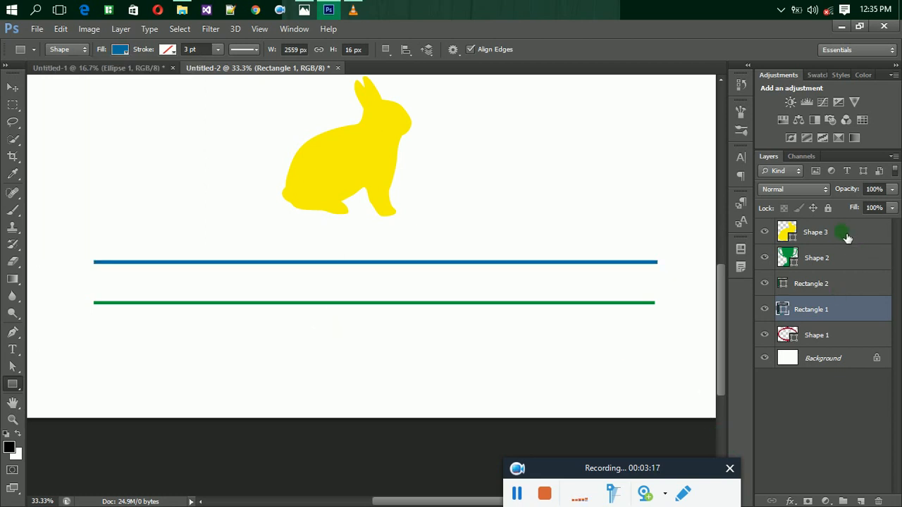
click(848, 236)
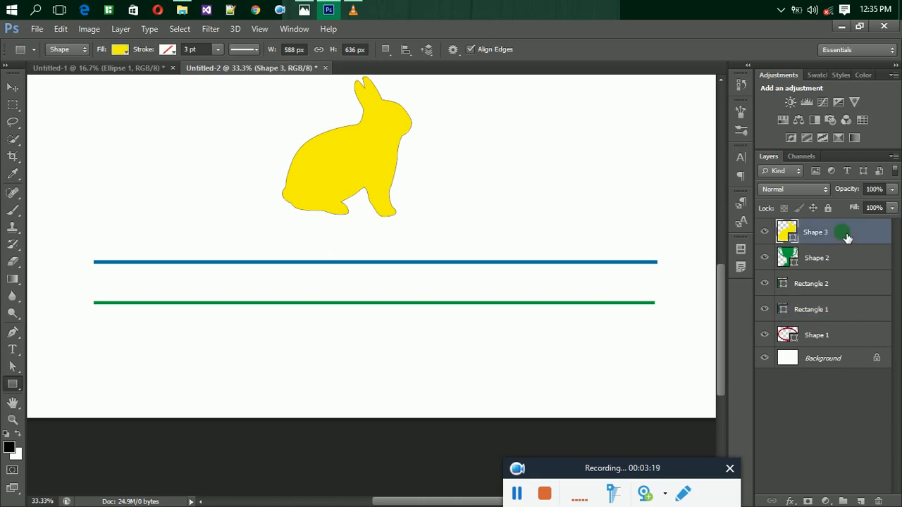
key(ctrl+minus)
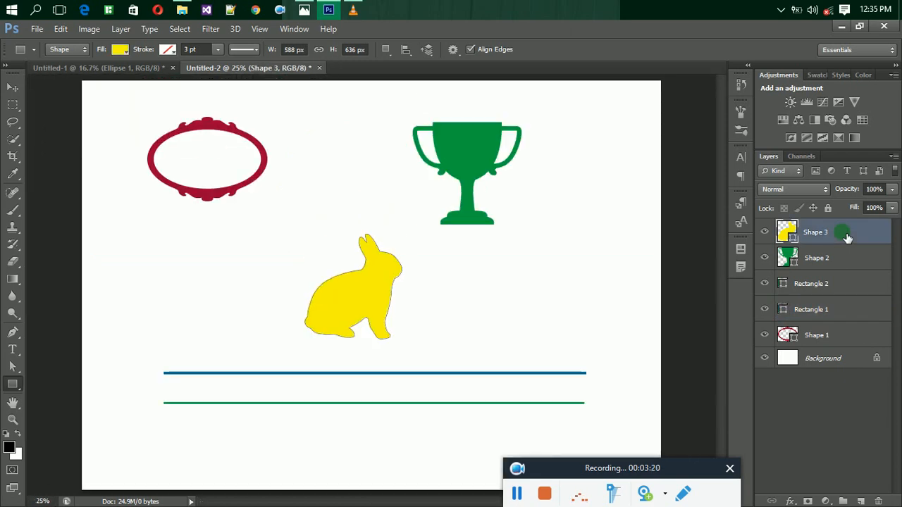
key(ctrl+minus)
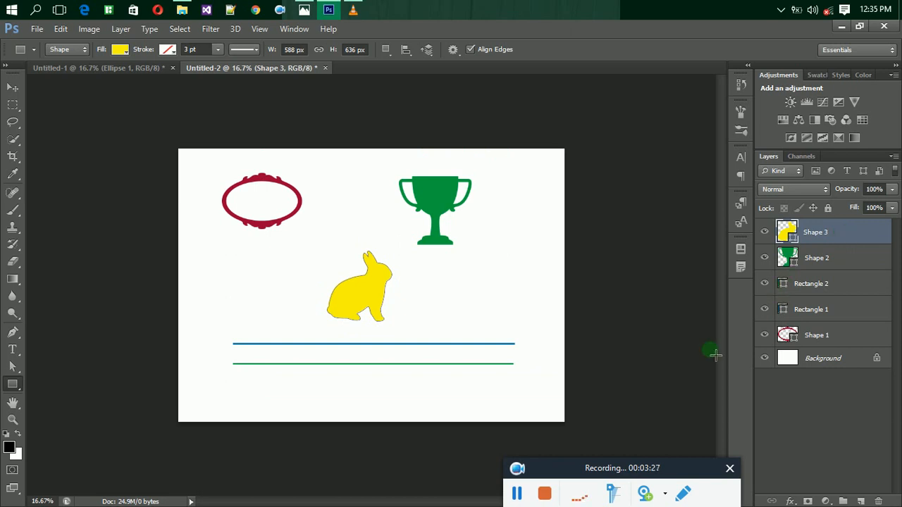
click(14, 90)
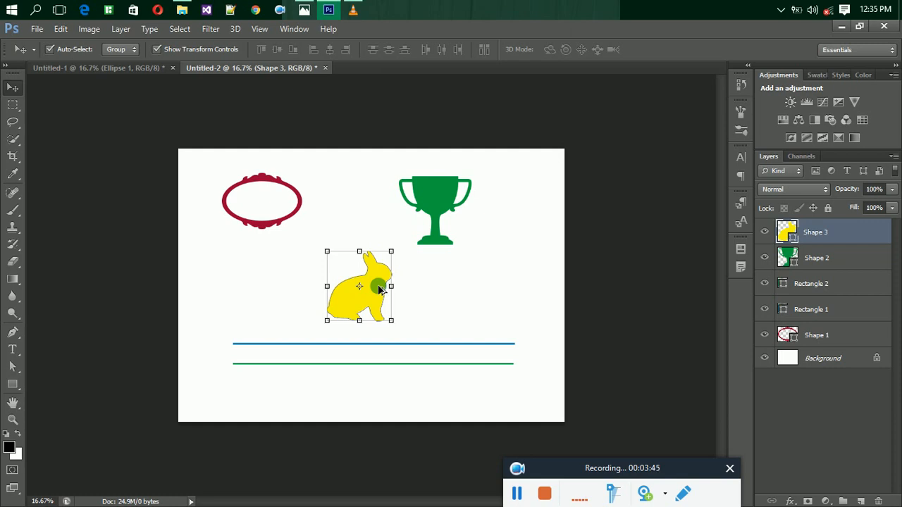
drag(378, 288, 466, 285)
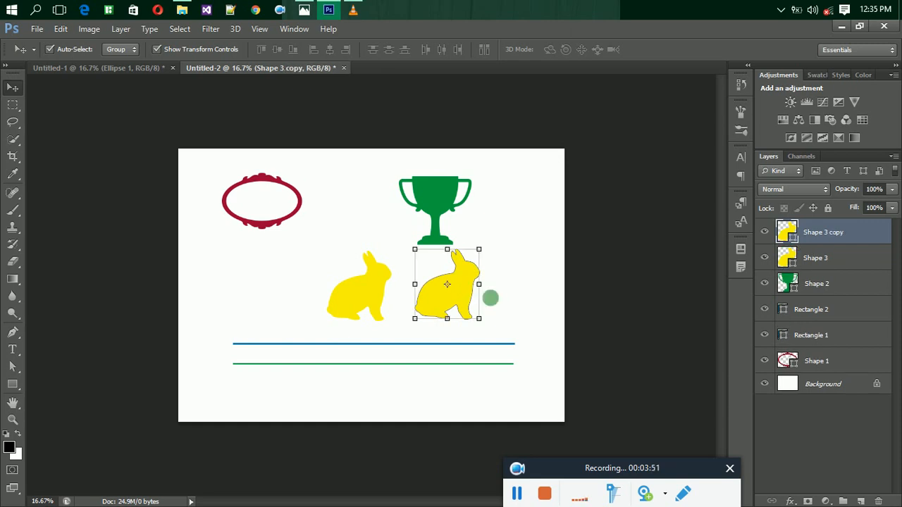
click(496, 302)
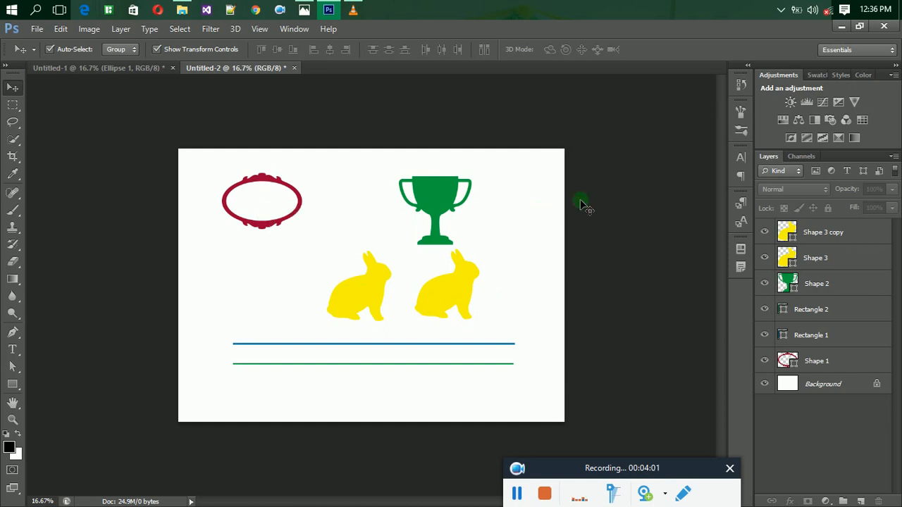
click(830, 233)
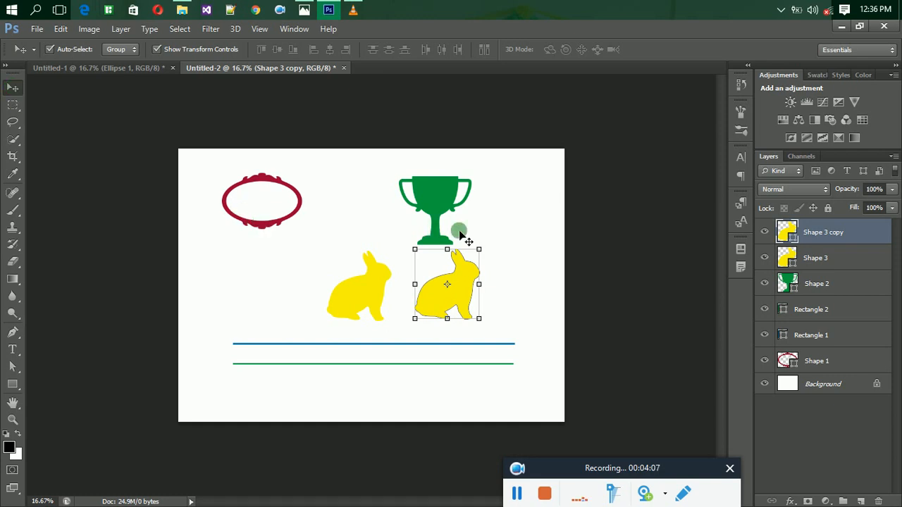
- Duplicate the green trophy on layer Shape 2, placing the copy between the oval frame and the original trophy
click(434, 203)
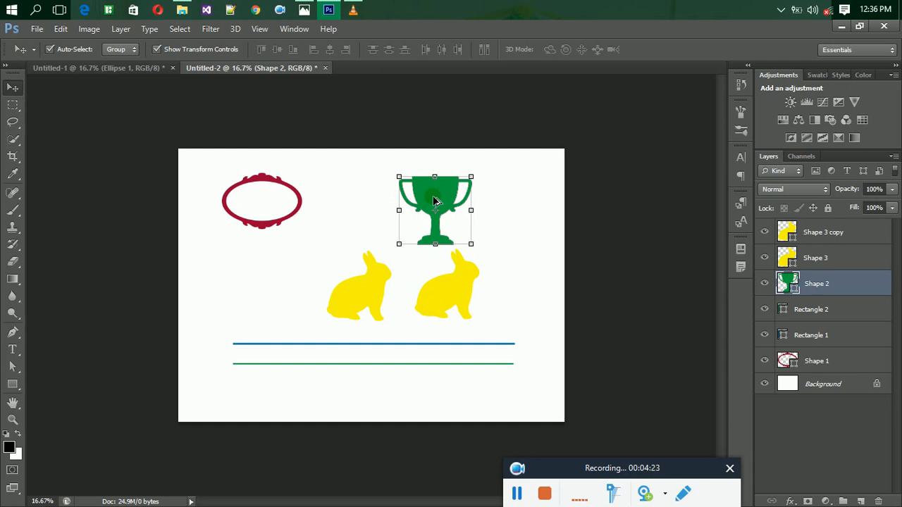
drag(434, 201, 348, 192)
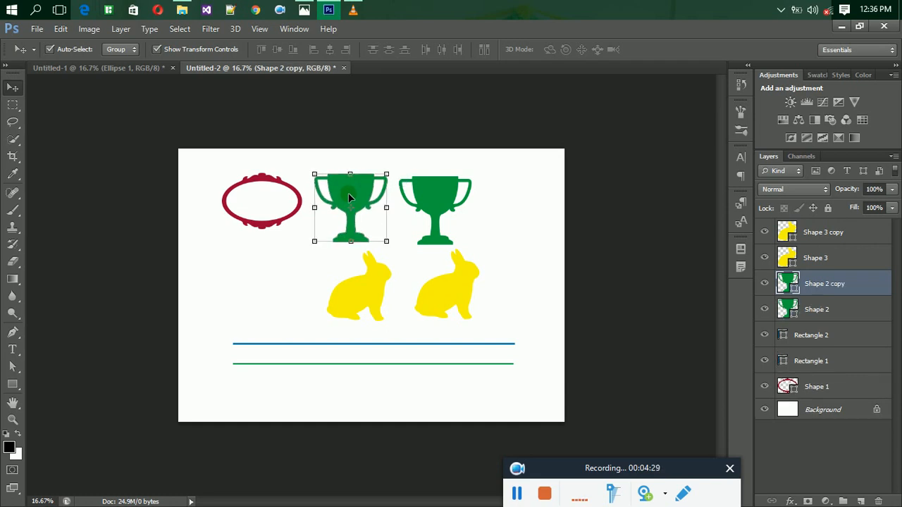